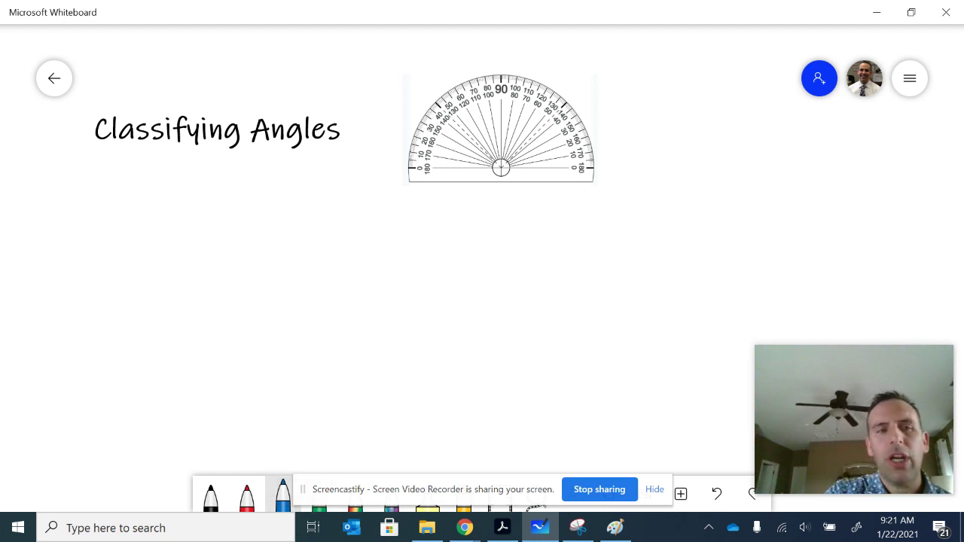
- Handwrite 'Acute 0°<m<90°' in blue under the Classifying Angles title
mouse_move(109, 239)
mouse_down()
mouse_move(127, 258)
mouse_move(122, 237)
mouse_move(148, 252)
mouse_up()
drag(154, 238, 193, 236)
drag(198, 243, 213, 253)
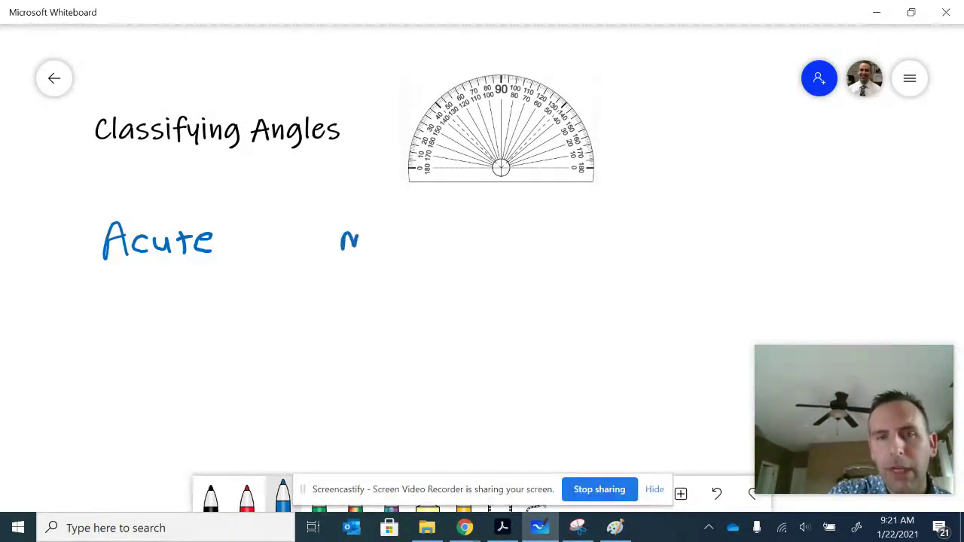
mouse_move(354, 249)
mouse_down()
mouse_move(395, 232)
mouse_move(399, 246)
mouse_move(422, 230)
mouse_move(422, 249)
mouse_move(451, 218)
mouse_up()
mouse_move(336, 230)
mouse_down()
mouse_move(337, 249)
mouse_move(291, 231)
mouse_move(300, 218)
mouse_up()
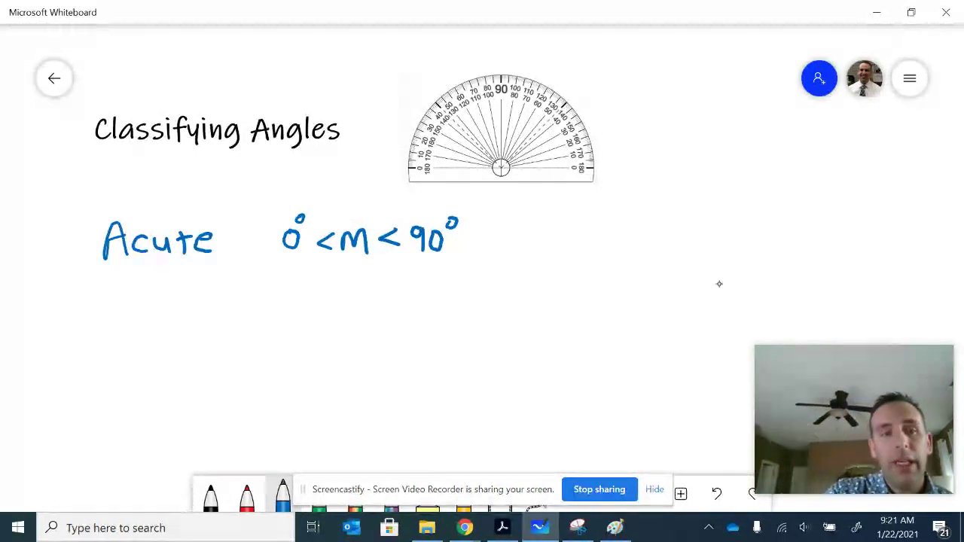
- Write 'Right m=90°' on the line below Acute
mouse_move(110, 287)
mouse_down()
mouse_move(110, 321)
mouse_move(134, 319)
mouse_move(148, 335)
mouse_up()
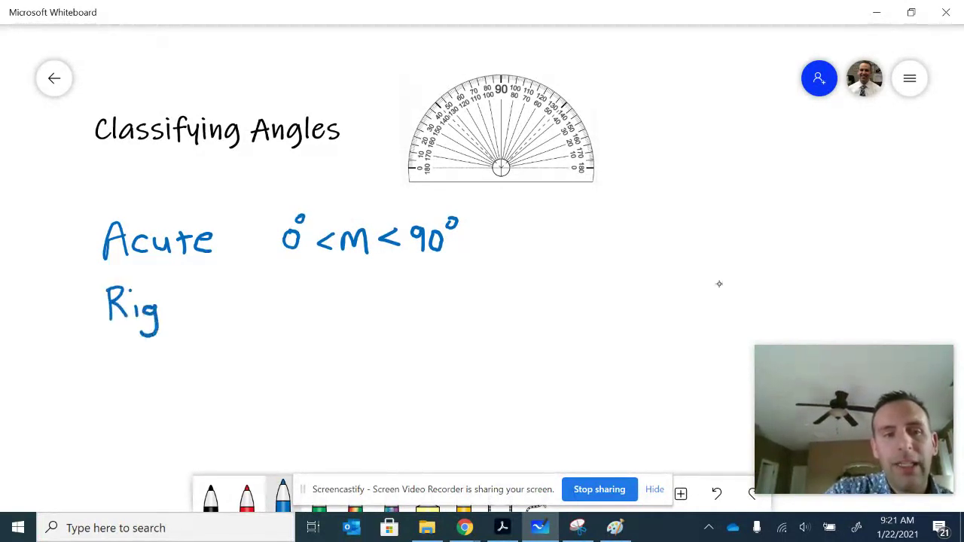
mouse_move(164, 290)
mouse_down()
mouse_move(178, 318)
mouse_move(204, 305)
mouse_up()
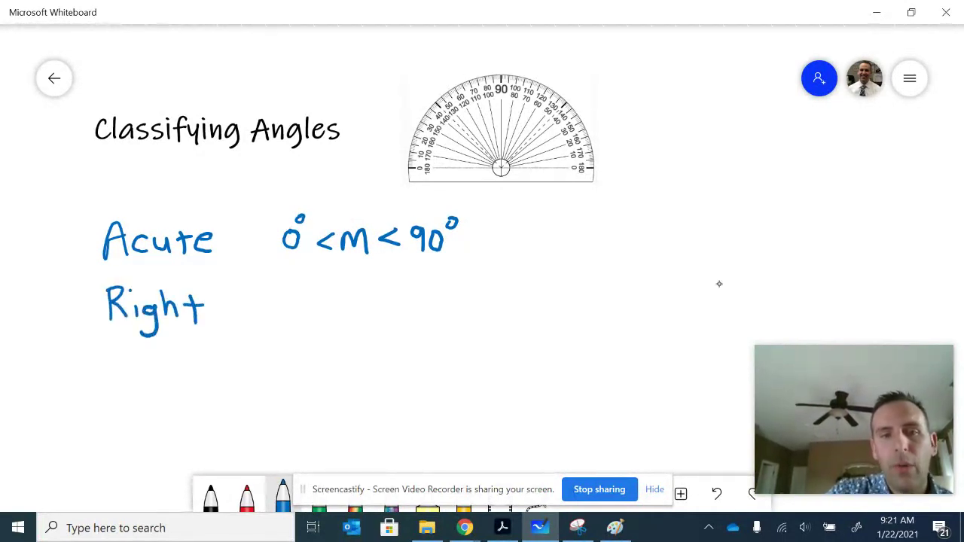
mouse_move(297, 296)
mouse_down()
mouse_move(322, 314)
mouse_move(345, 307)
mouse_up()
mouse_move(370, 289)
mouse_down()
mouse_move(360, 298)
mouse_move(366, 310)
mouse_up()
mouse_move(385, 287)
mouse_down()
mouse_move(379, 298)
mouse_move(386, 287)
mouse_up()
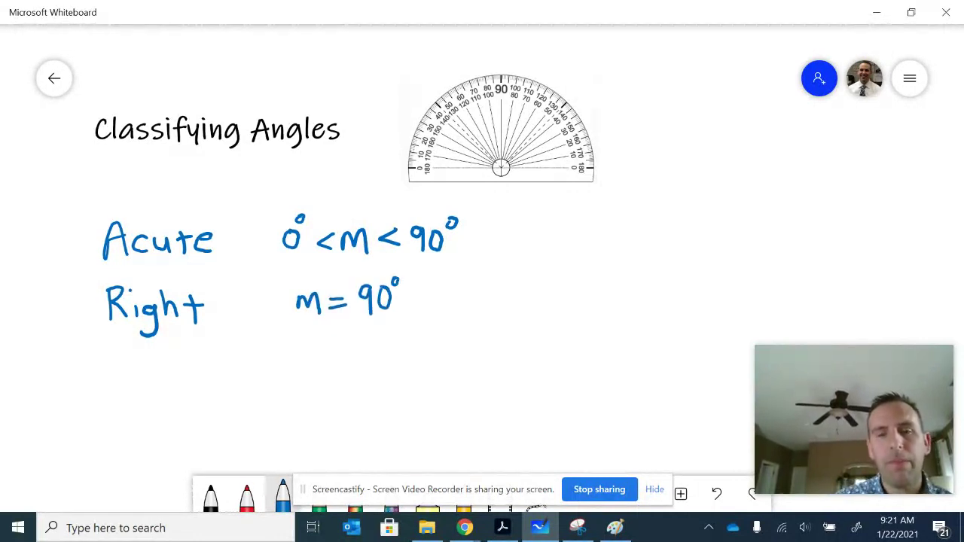
- Handwrite 'Obtuse 90°<m<180°' beneath the Right line
mouse_move(128, 354)
mouse_down()
mouse_move(123, 383)
mouse_move(130, 353)
mouse_up()
mouse_move(140, 351)
mouse_down()
mouse_move(140, 381)
mouse_move(168, 366)
mouse_move(211, 383)
mouse_up()
mouse_move(346, 376)
mouse_down()
mouse_move(375, 375)
mouse_move(301, 362)
mouse_up()
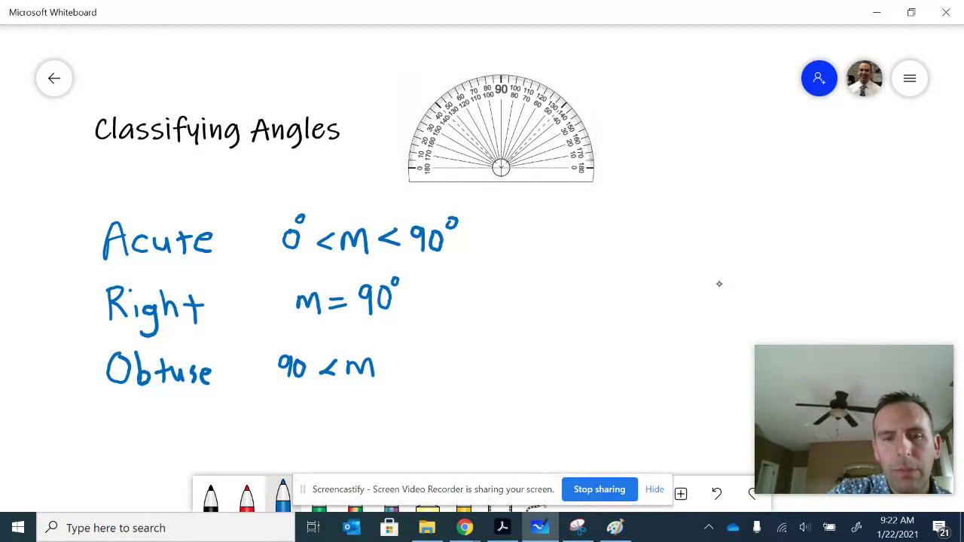
mouse_move(396, 354)
mouse_down()
mouse_move(397, 371)
mouse_move(412, 376)
mouse_up()
mouse_move(434, 356)
mouse_down()
mouse_move(426, 366)
mouse_move(448, 355)
mouse_up()
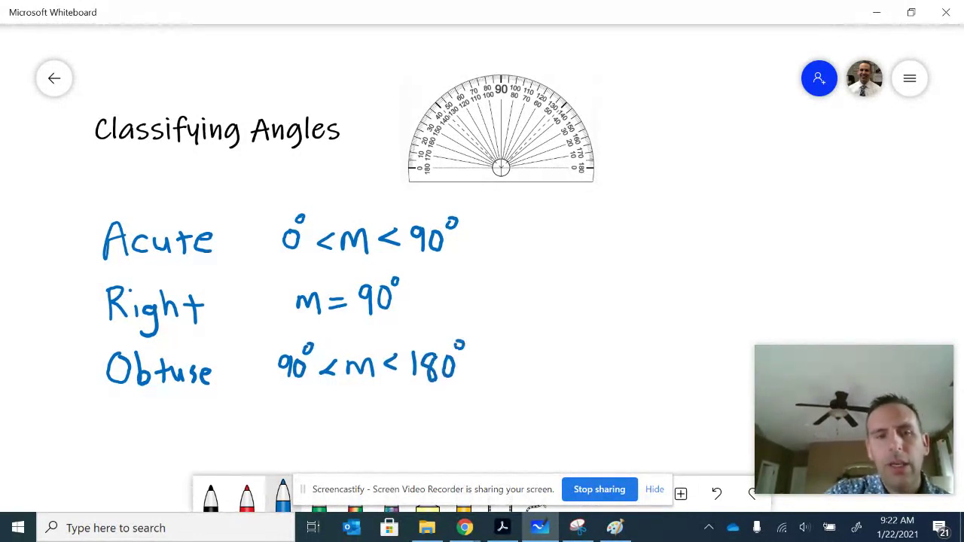
- Write 'Straight m=180°' below the Obtuse line
mouse_move(129, 407)
mouse_down()
mouse_move(113, 416)
mouse_move(112, 435)
mouse_up()
drag(144, 412, 145, 429)
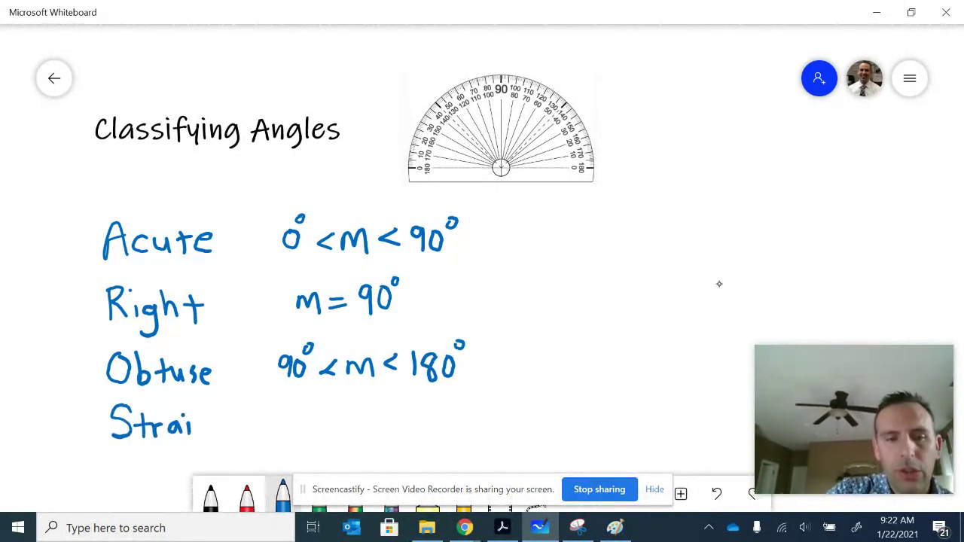
drag(216, 411, 229, 435)
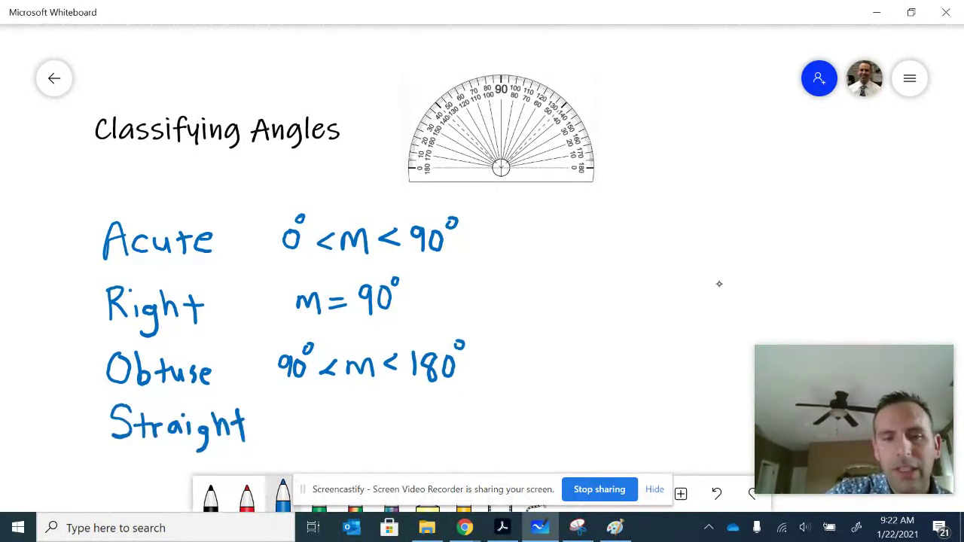
drag(320, 416, 349, 431)
drag(357, 419, 428, 413)
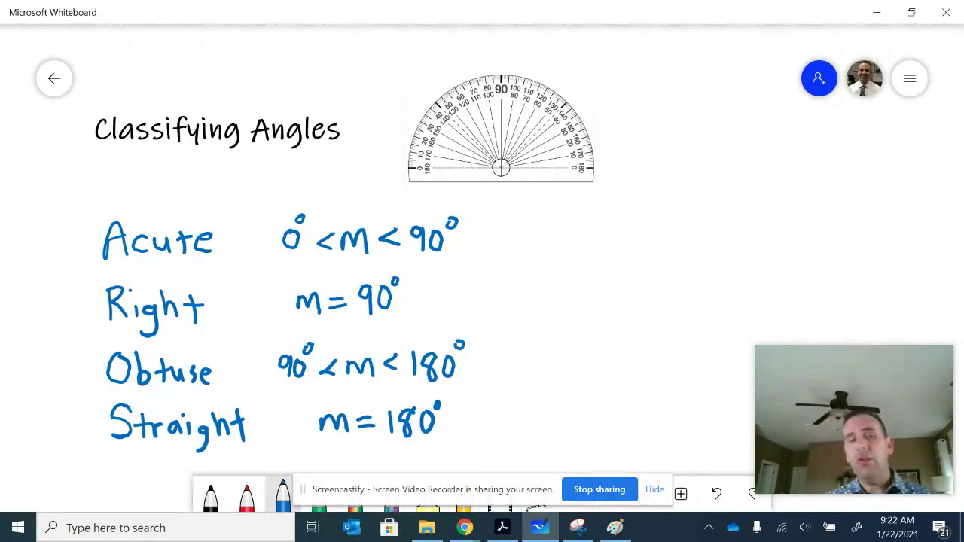
- Write 'Reflex 180°<m<360°' right of the list, then bring GeoGebra Geometry forward in Chrome
mouse_move(590, 277)
mouse_down()
mouse_move(590, 309)
mouse_move(634, 309)
mouse_up()
mouse_move(652, 273)
mouse_down()
mouse_move(649, 307)
mouse_move(674, 304)
mouse_up()
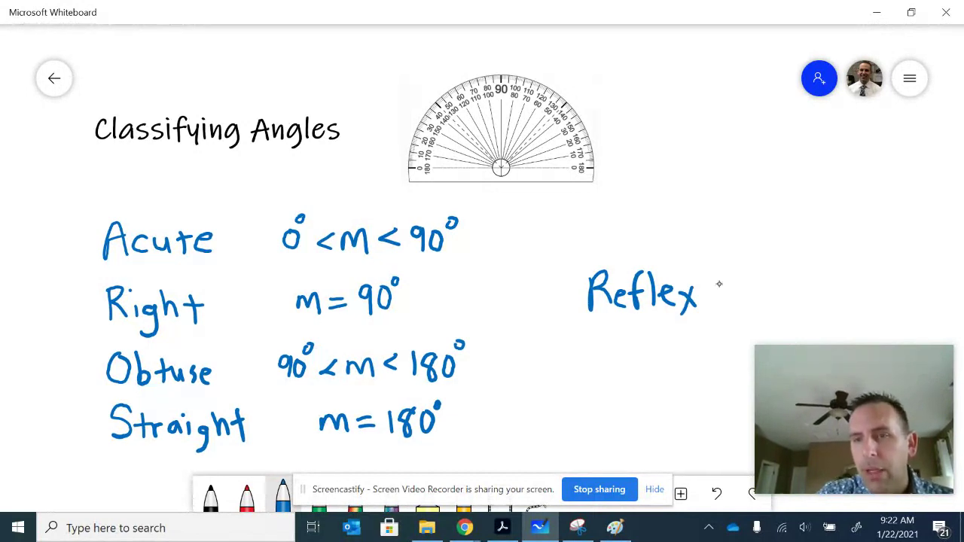
mouse_move(772, 290)
mouse_down()
mouse_move(798, 301)
mouse_move(766, 301)
mouse_up()
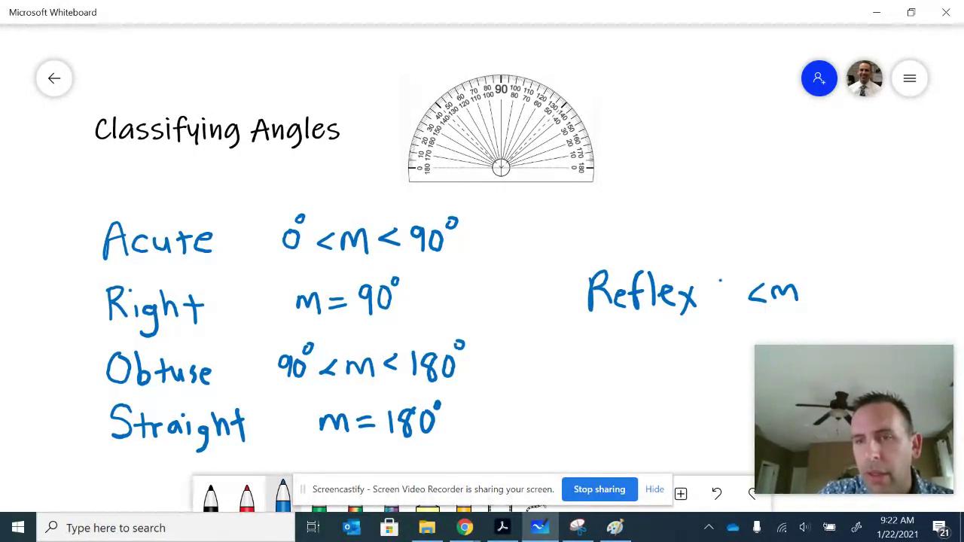
mouse_move(720, 280)
mouse_down()
mouse_move(719, 305)
mouse_move(734, 284)
mouse_move(745, 287)
mouse_up()
drag(747, 271, 746, 272)
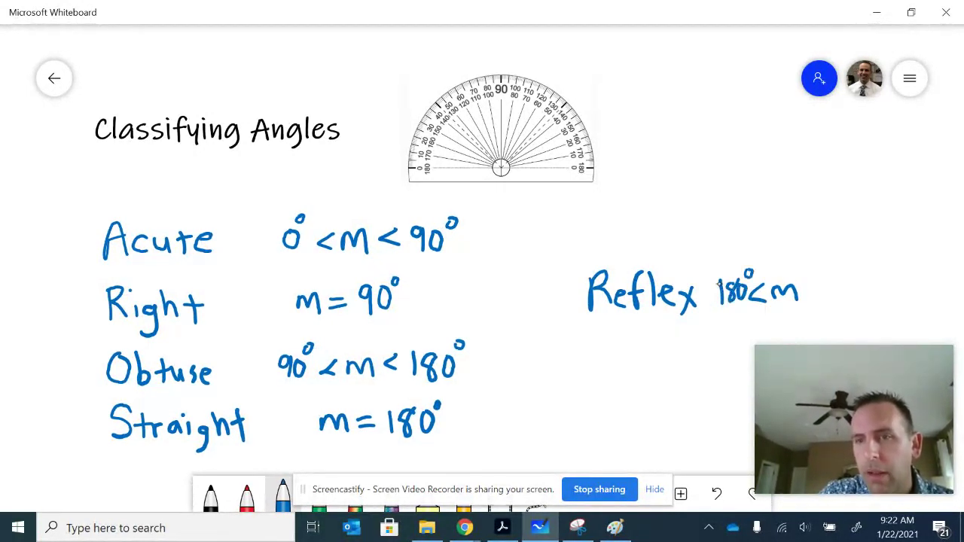
mouse_move(832, 277)
mouse_down()
mouse_move(867, 296)
mouse_move(877, 271)
mouse_up()
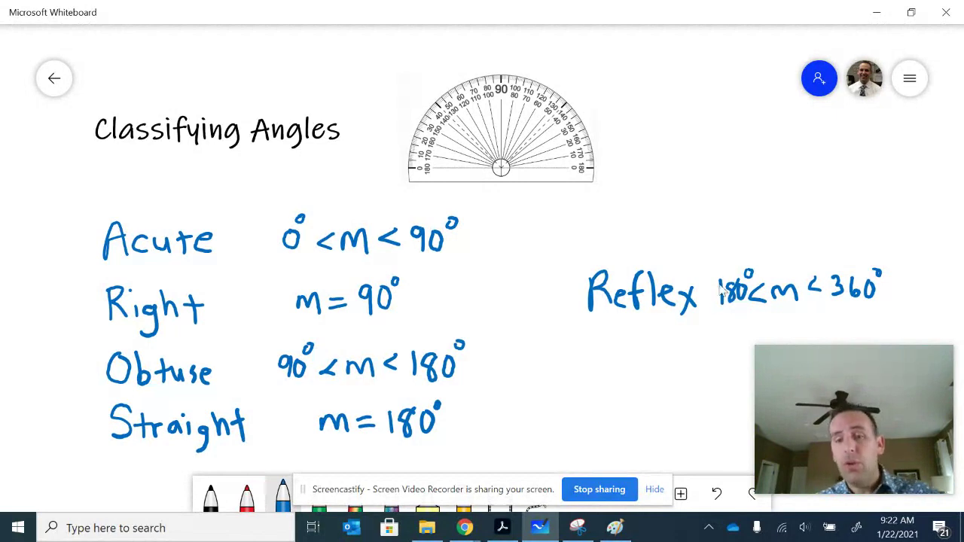
mouse_move(465, 525)
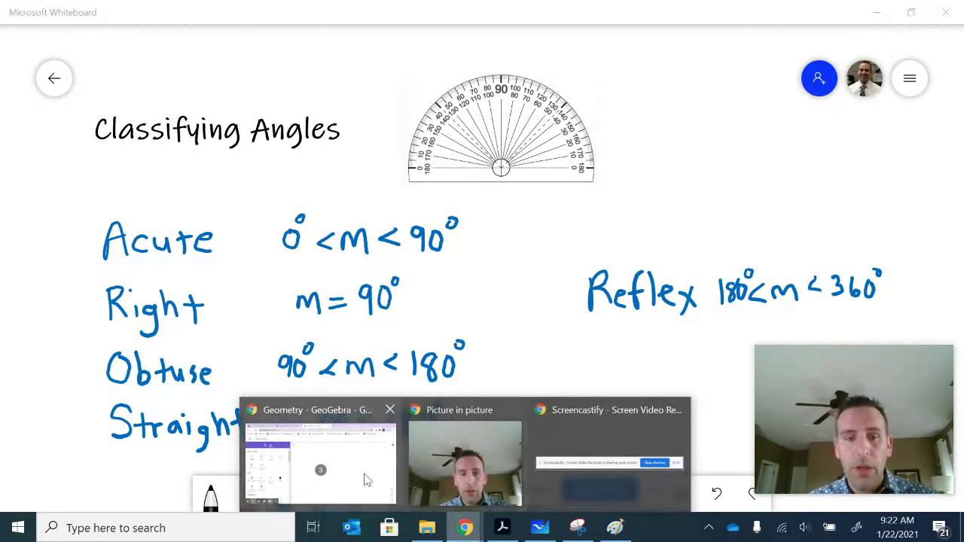
click(366, 477)
- Draw two rays from point A, one through B and one through C
scroll(189, 282, down, 8)
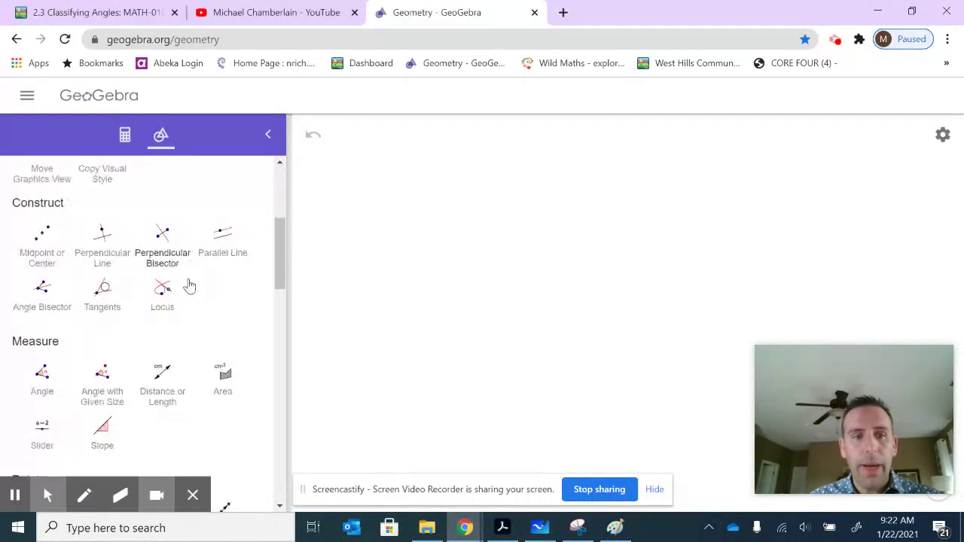
click(223, 280)
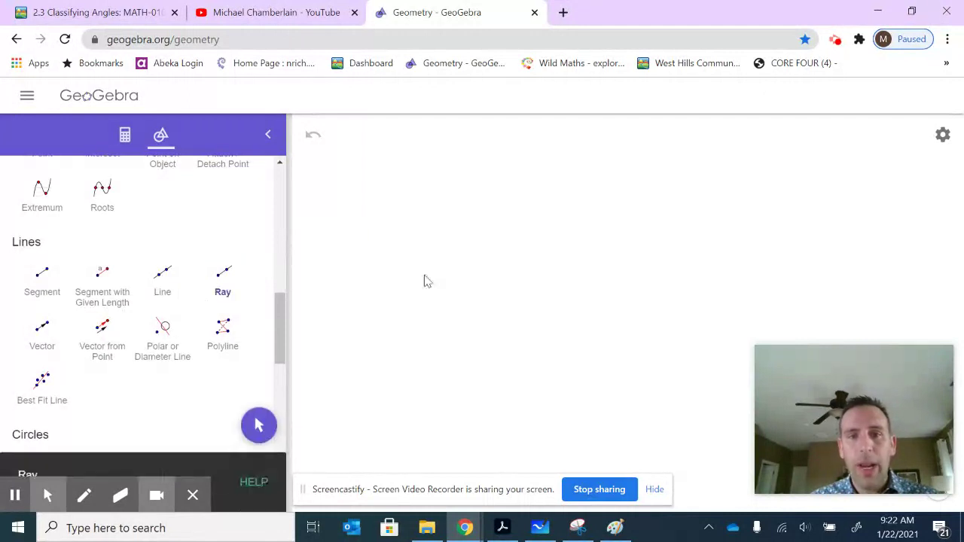
click(495, 294)
click(634, 239)
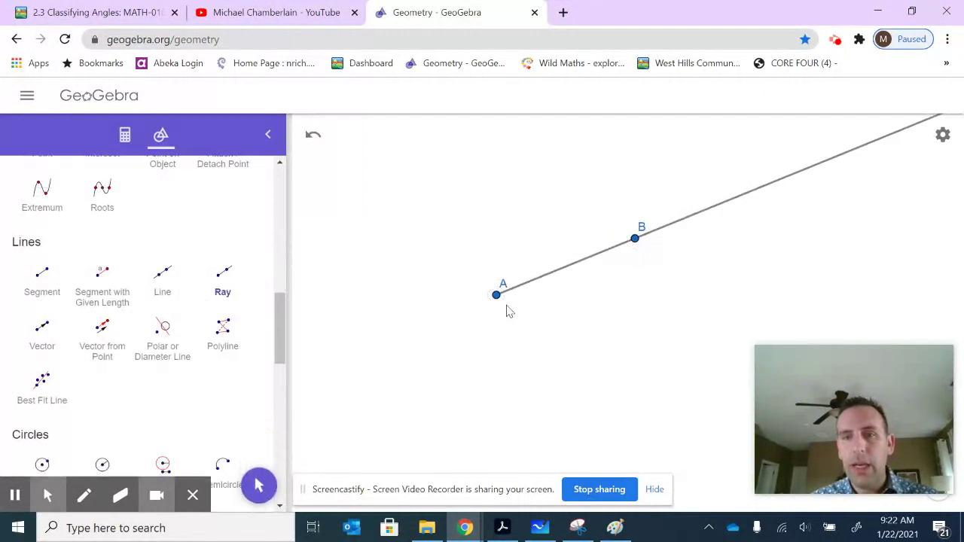
click(496, 295)
click(684, 300)
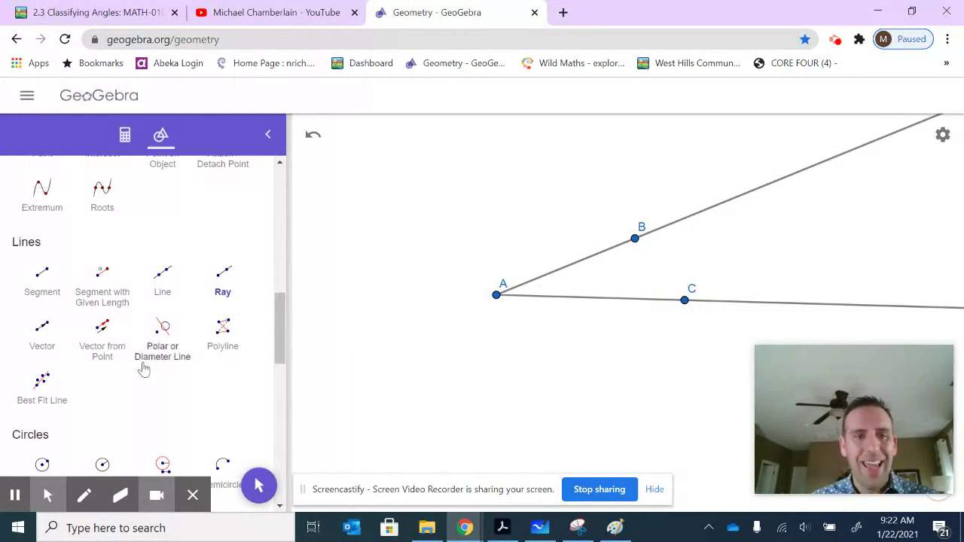
scroll(142, 366, down, 2)
scroll(143, 367, down, 3)
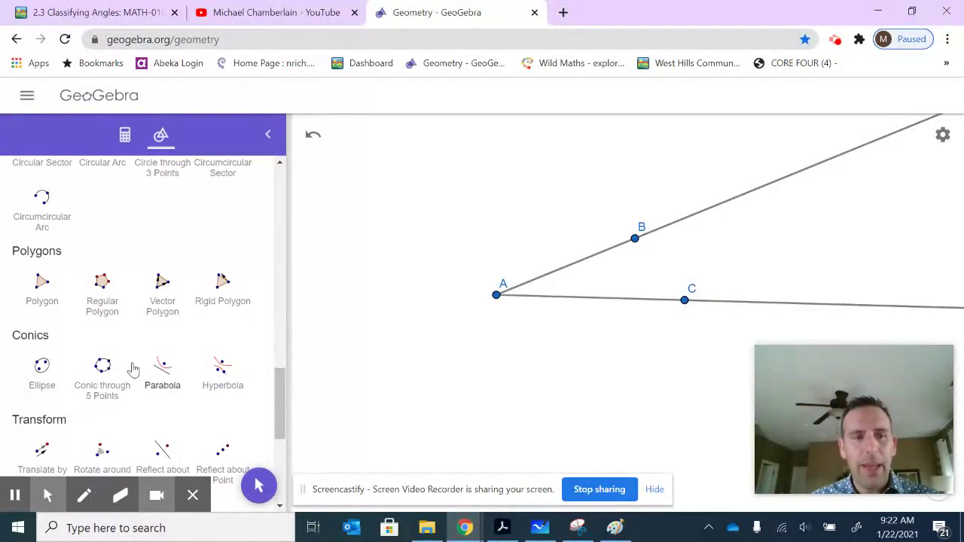
scroll(140, 368, up, 5)
scroll(134, 369, up, 2)
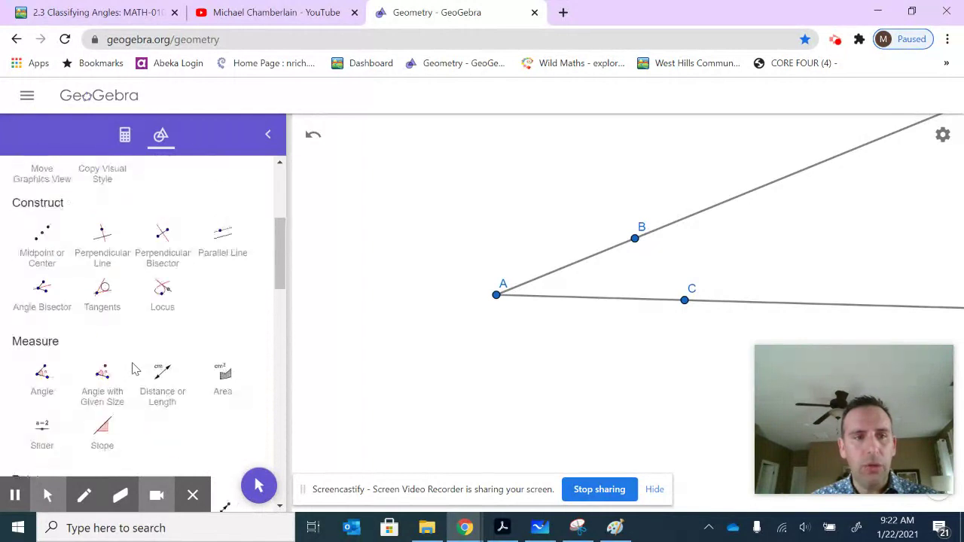
click(42, 380)
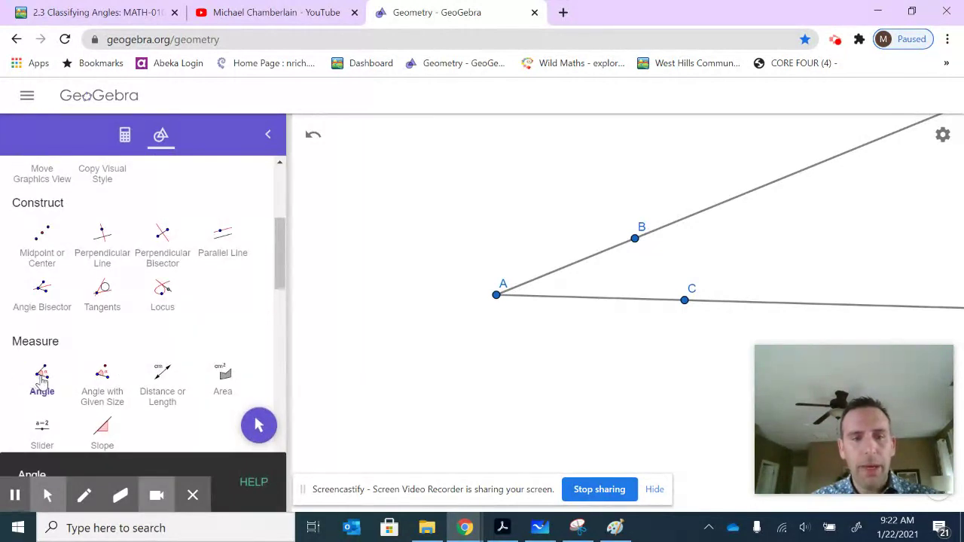
- Measure the angle at A between rays AC and AB, which reads 23.8°
click(193, 494)
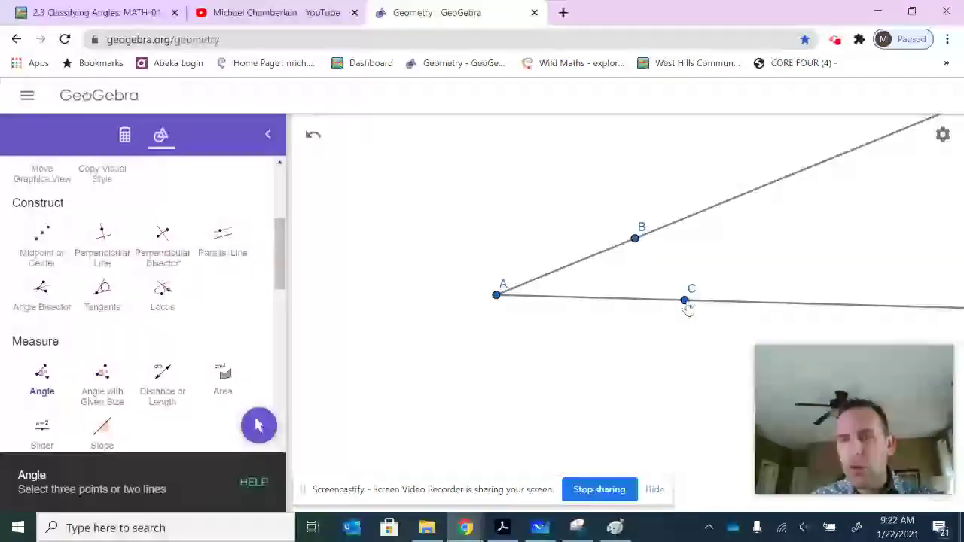
click(631, 304)
click(593, 262)
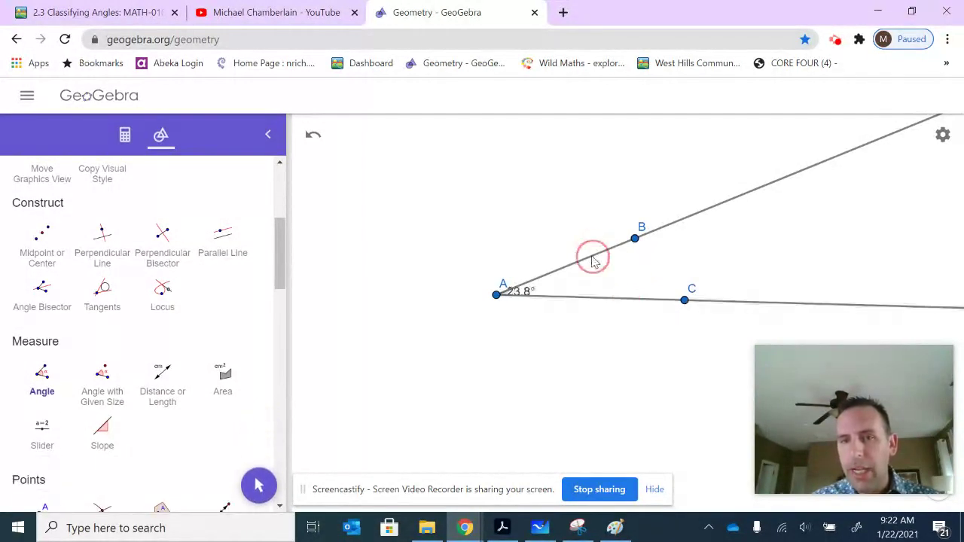
scroll(92, 268, up, 4)
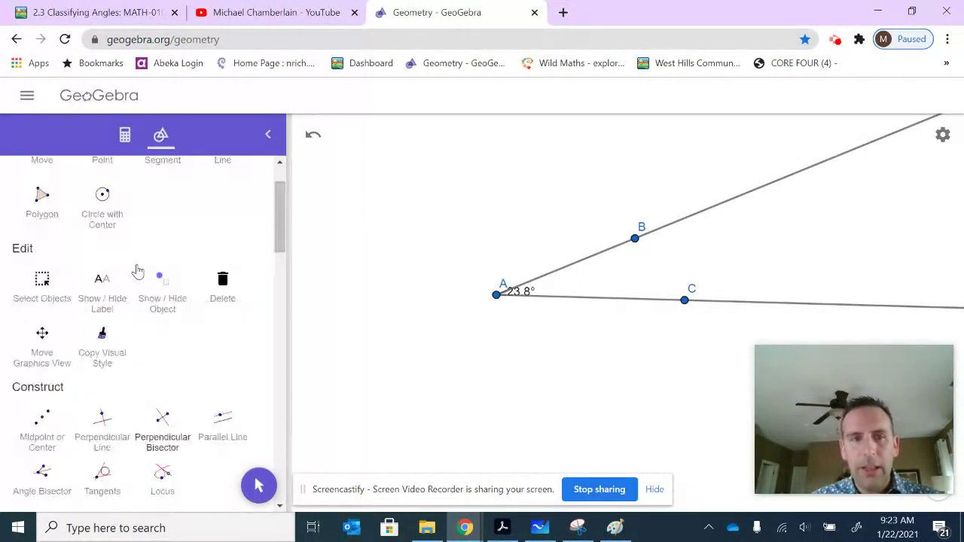
- Move the angle label aside and drag point B until the angle at A reads 43.5°
click(41, 215)
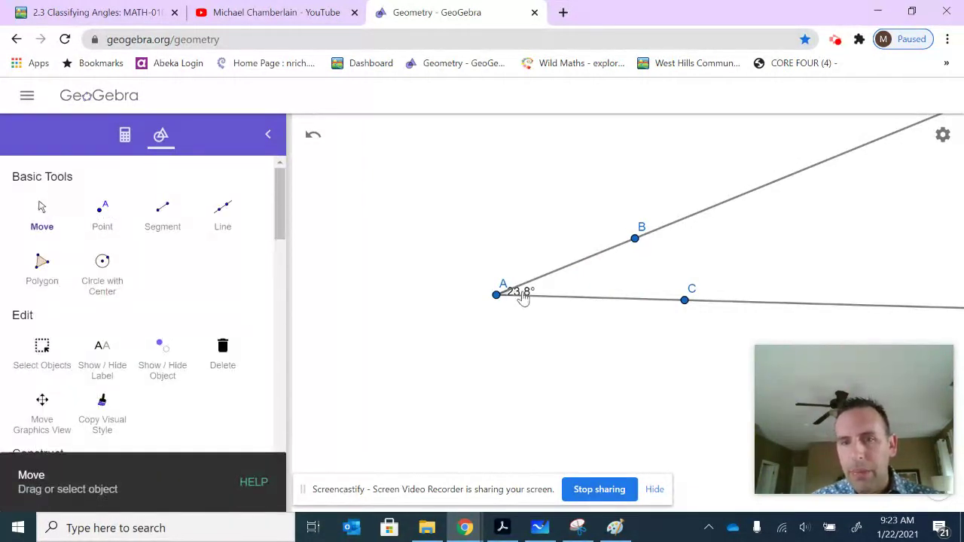
drag(520, 291, 566, 287)
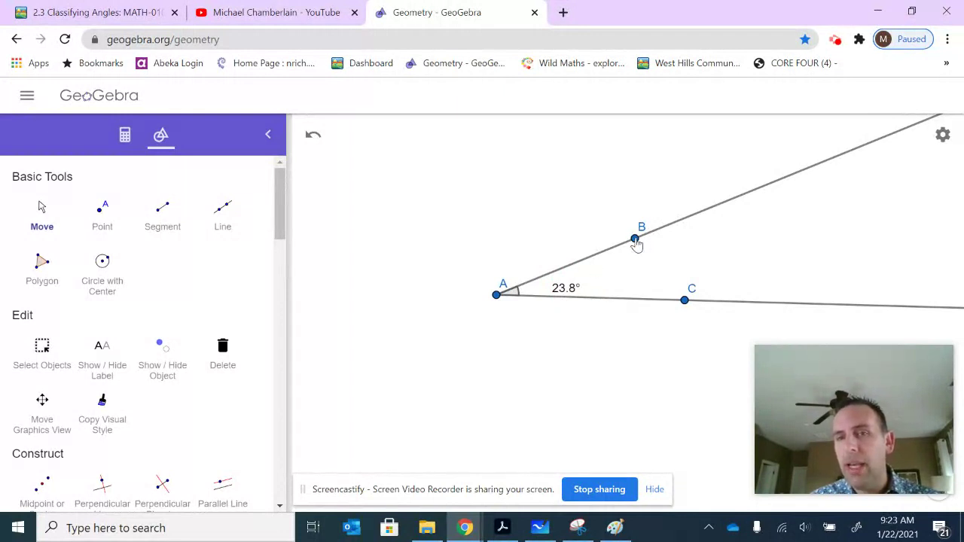
drag(637, 243, 500, 210)
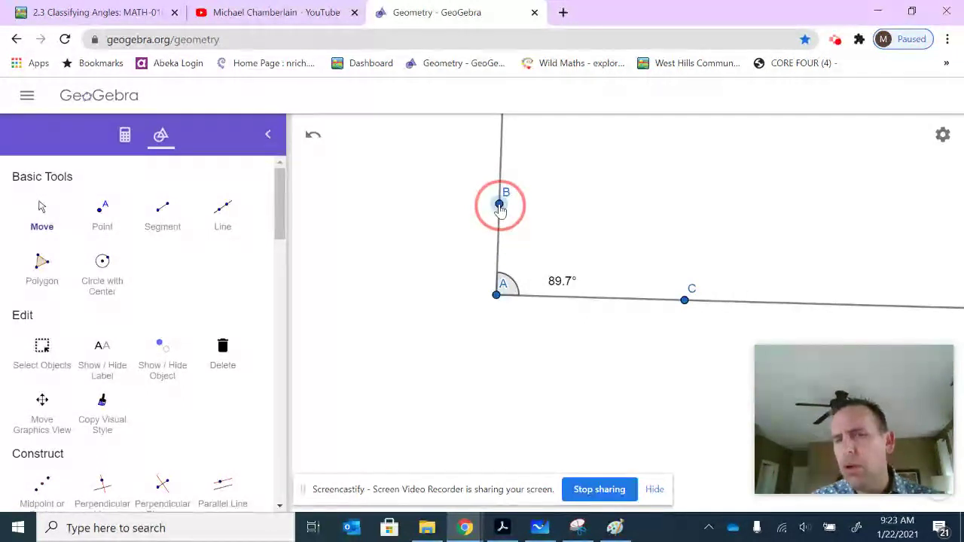
drag(500, 210, 601, 206)
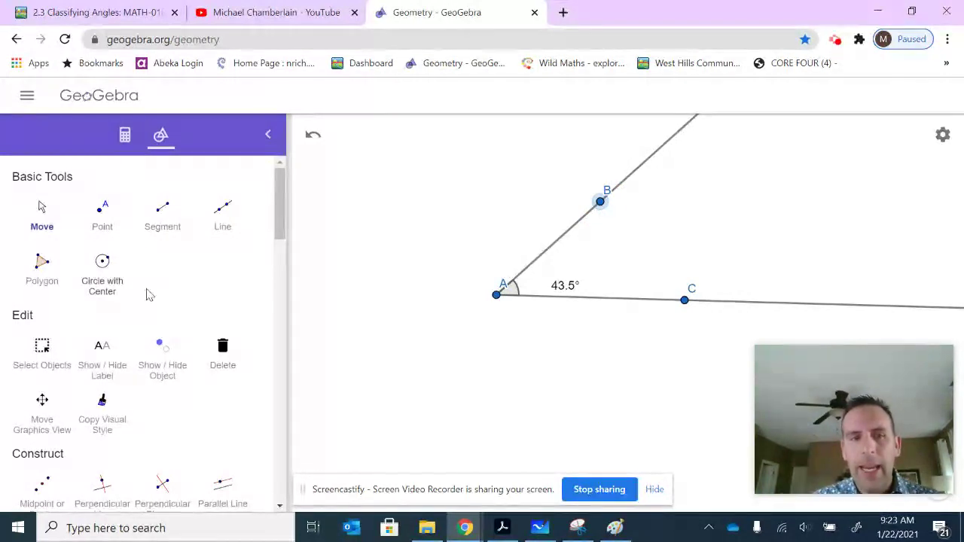
scroll(155, 318, down, 3)
- Draw a new ray DE below the first angle
scroll(178, 359, down, 5)
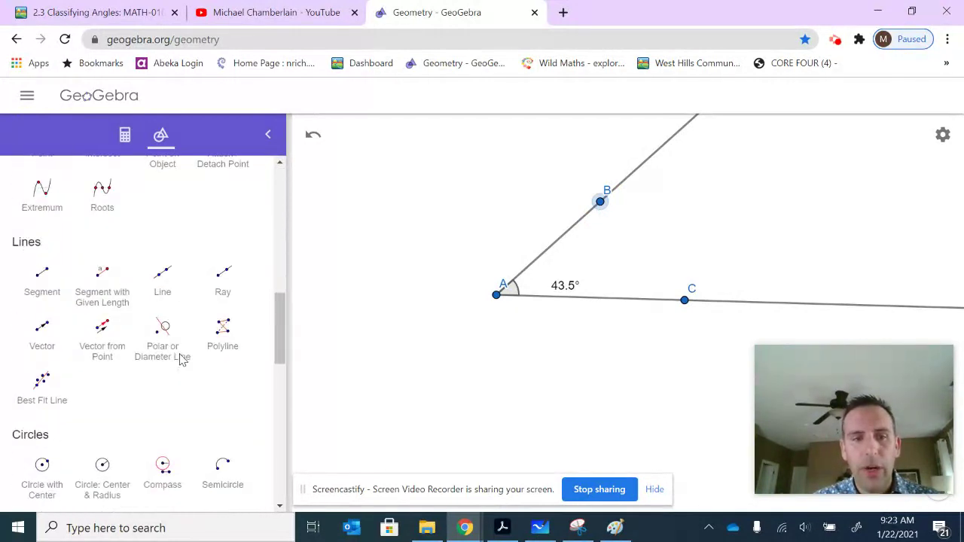
click(223, 279)
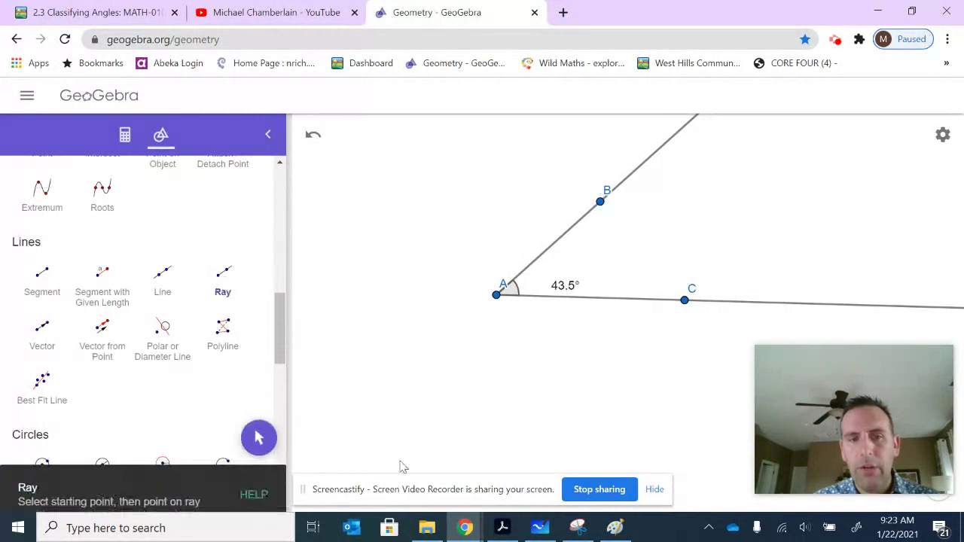
click(357, 399)
click(492, 402)
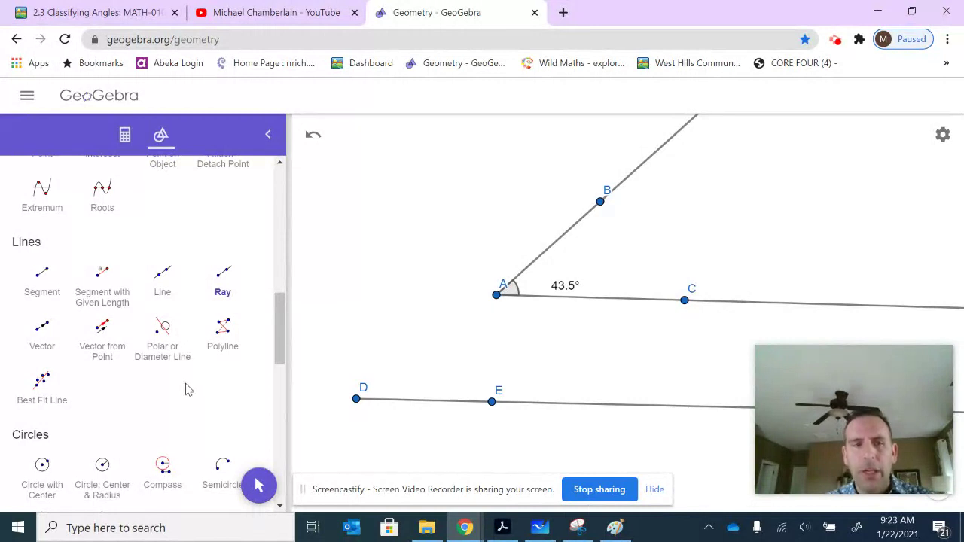
scroll(188, 389, up, 5)
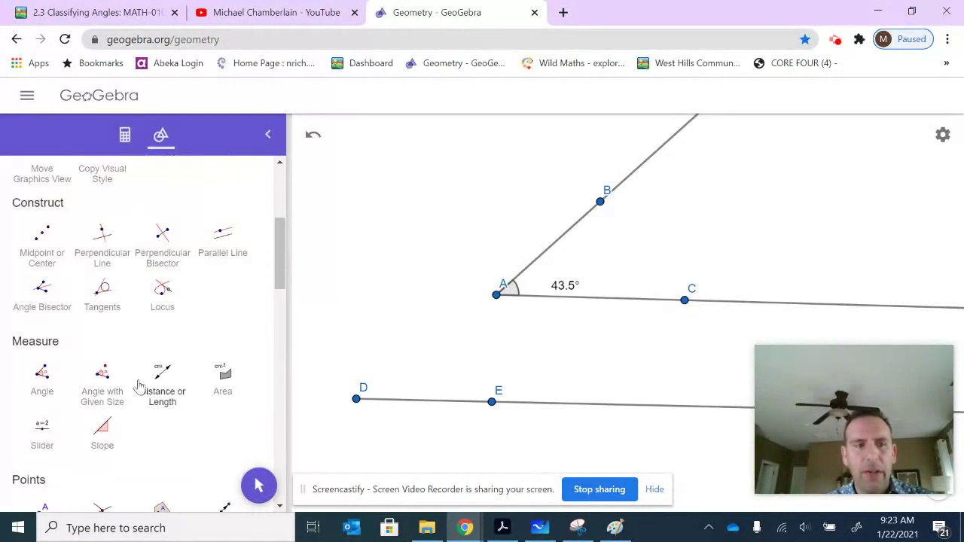
- Construct a 90° angle at D from E using Angle with Given Size, creating point E'
click(96, 384)
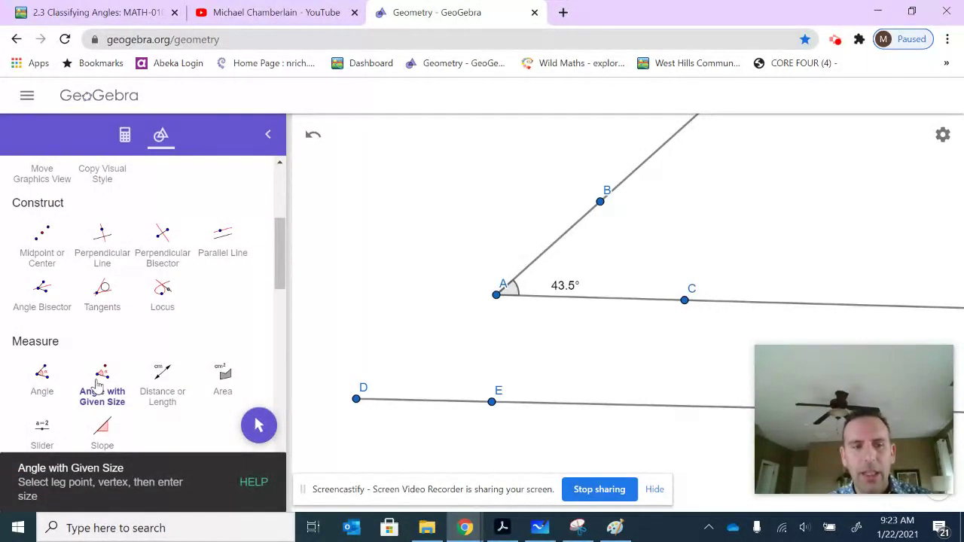
click(491, 402)
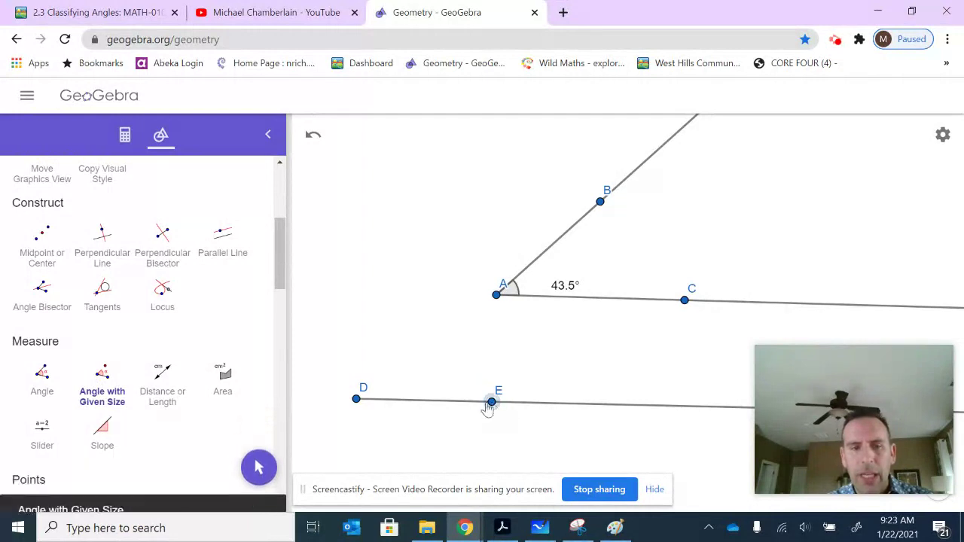
click(355, 401)
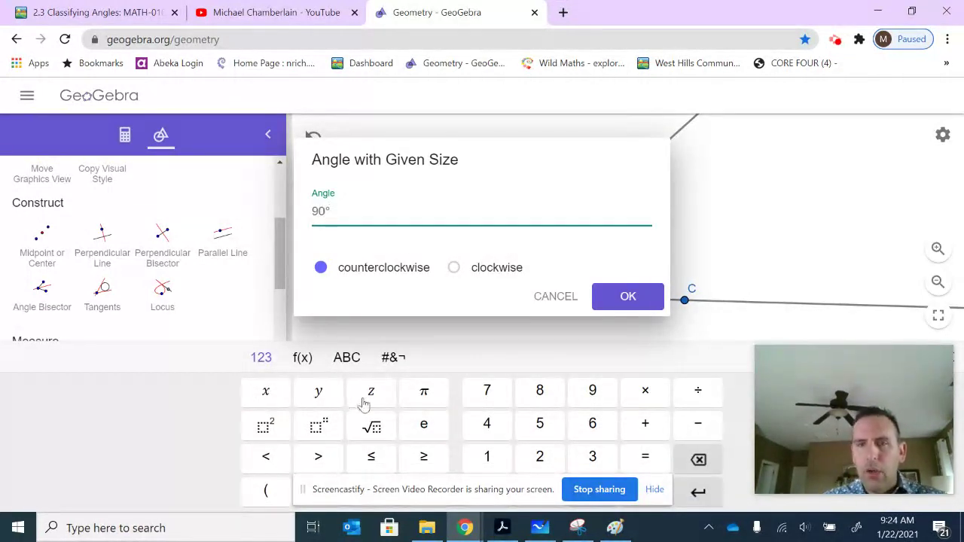
click(627, 299)
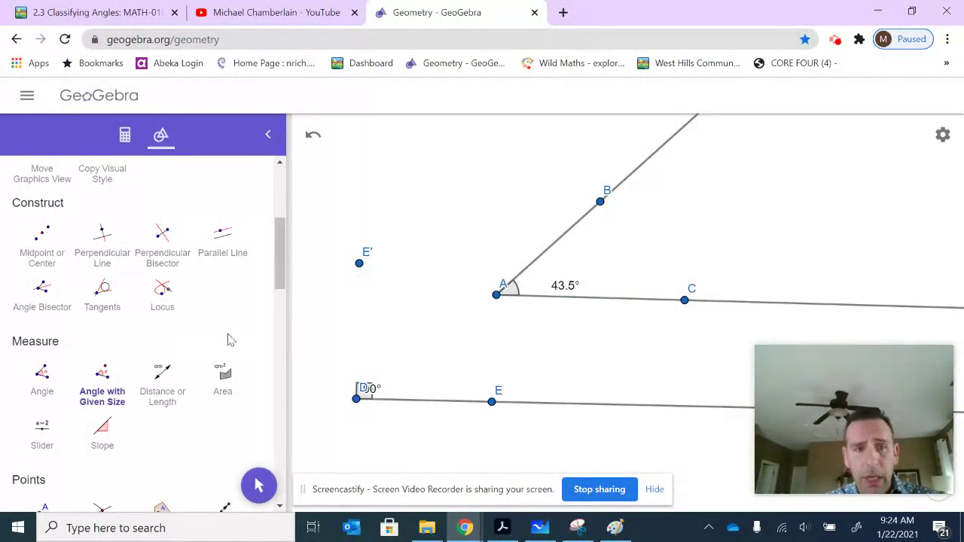
scroll(214, 379, down, 5)
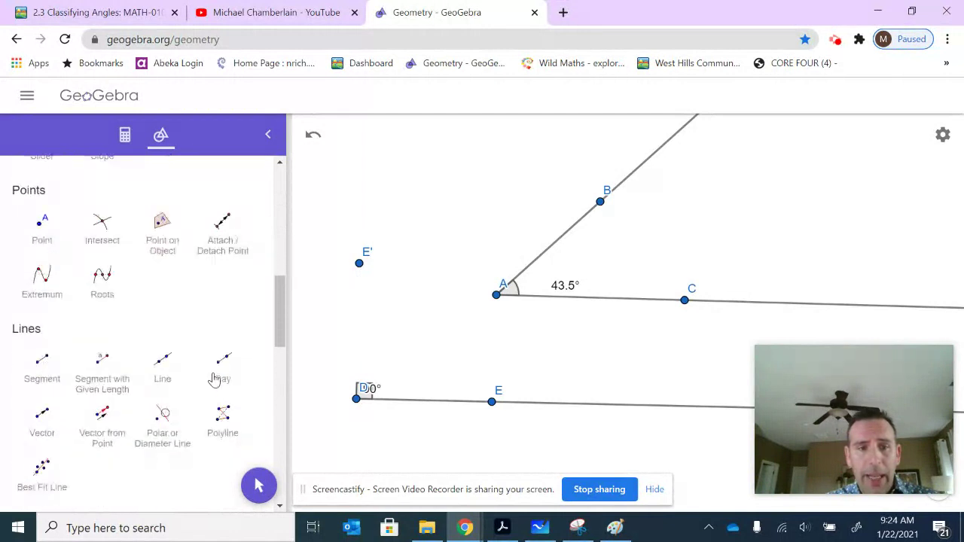
- Draw a ray from D through E' to form the right angle
click(225, 290)
click(356, 399)
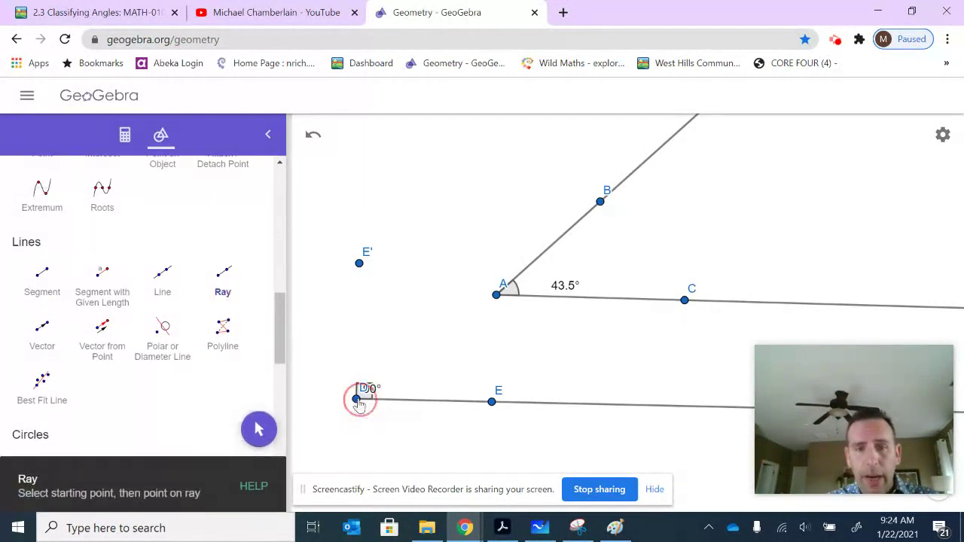
click(359, 264)
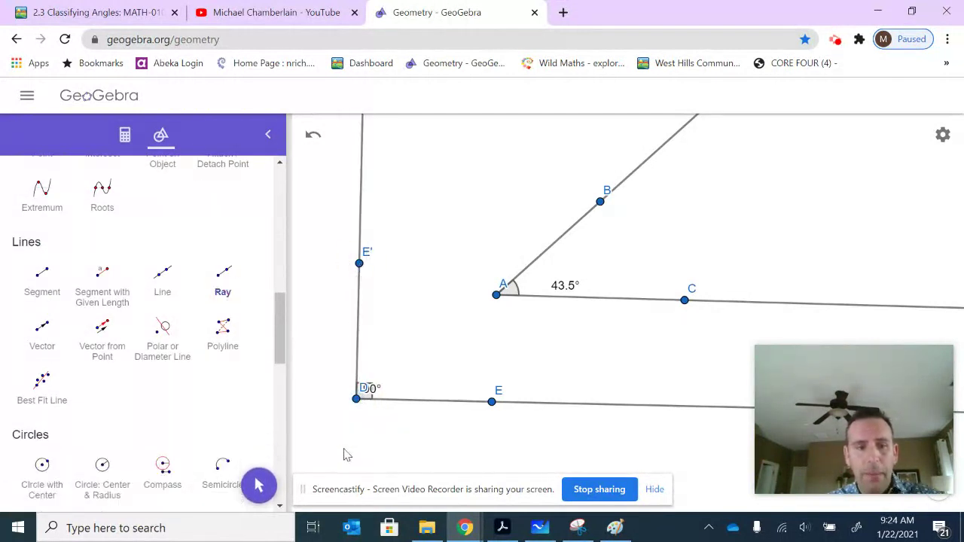
scroll(218, 369, up, 5)
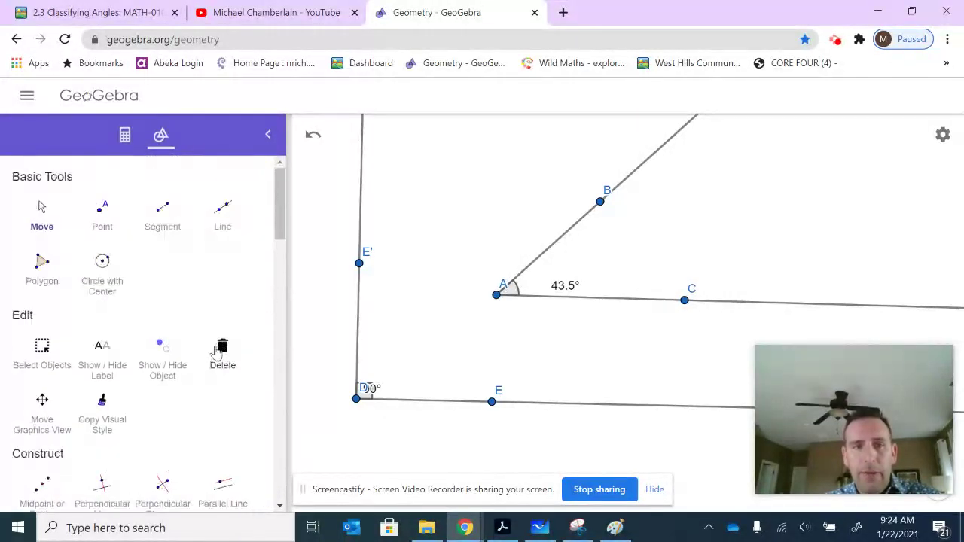
- Move the 90° label off point D and drag E to tilt the right angle
click(45, 207)
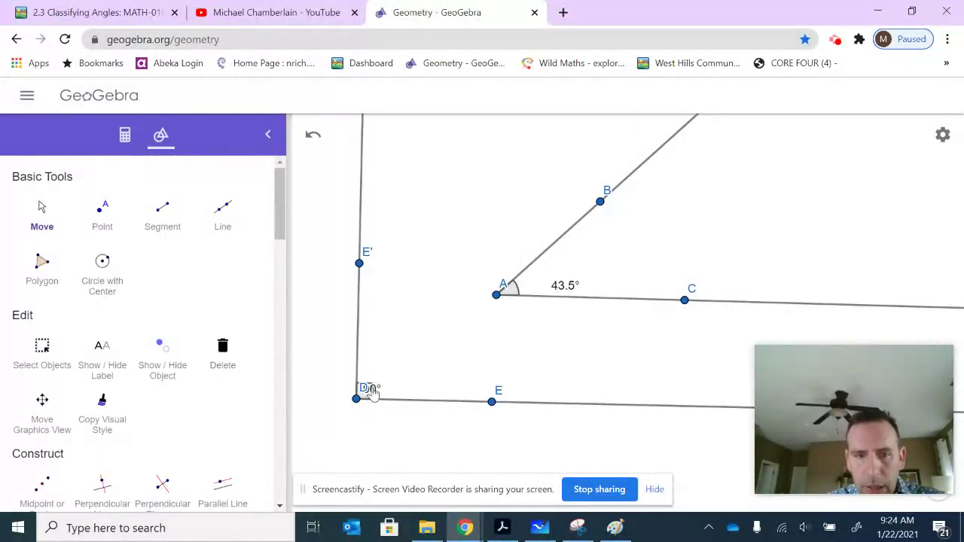
drag(367, 390, 397, 380)
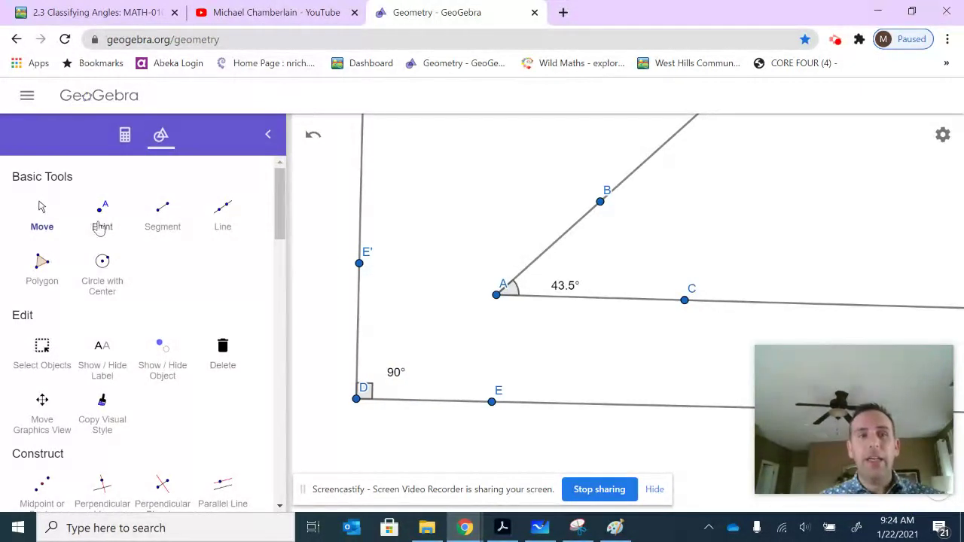
click(38, 219)
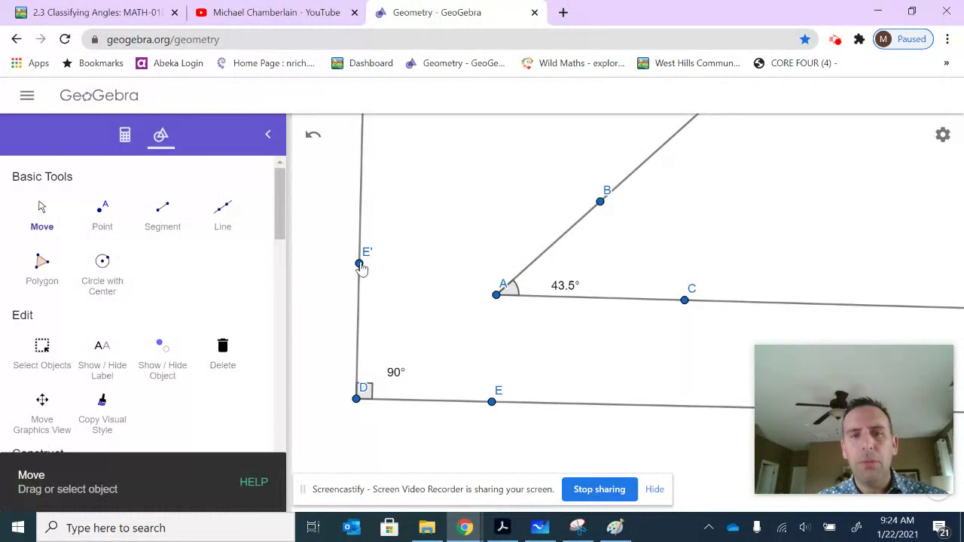
click(393, 300)
click(358, 265)
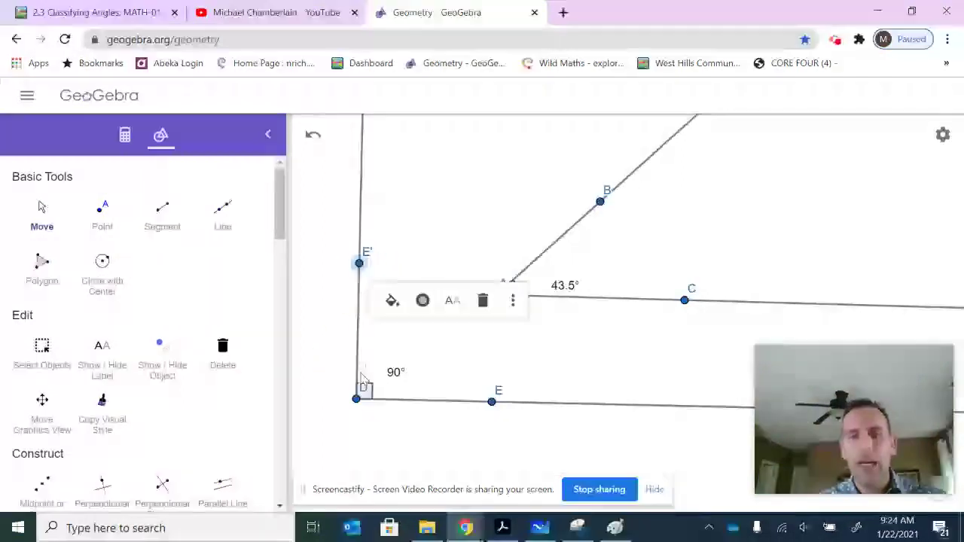
drag(494, 413, 478, 374)
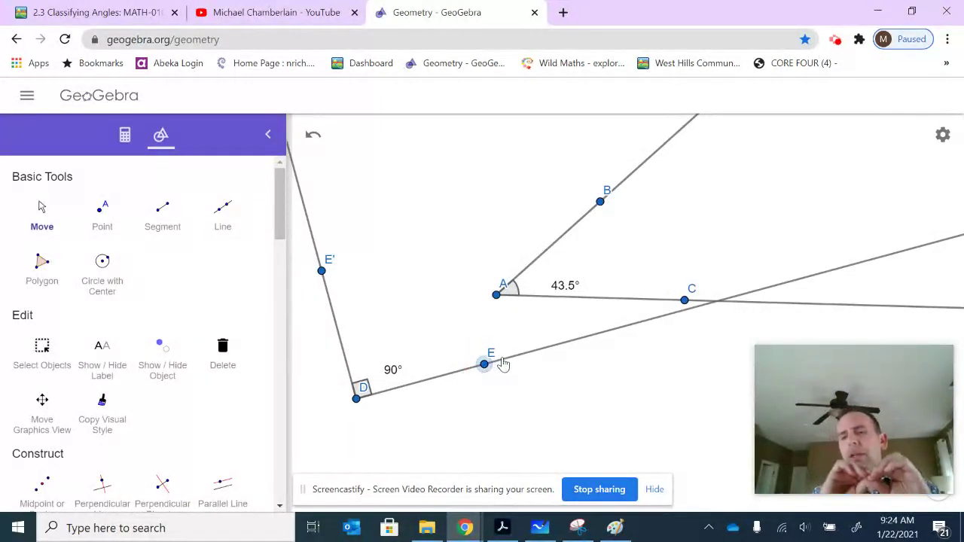
click(222, 214)
- Draw line FG and place point H on it between F and G
click(400, 439)
click(628, 415)
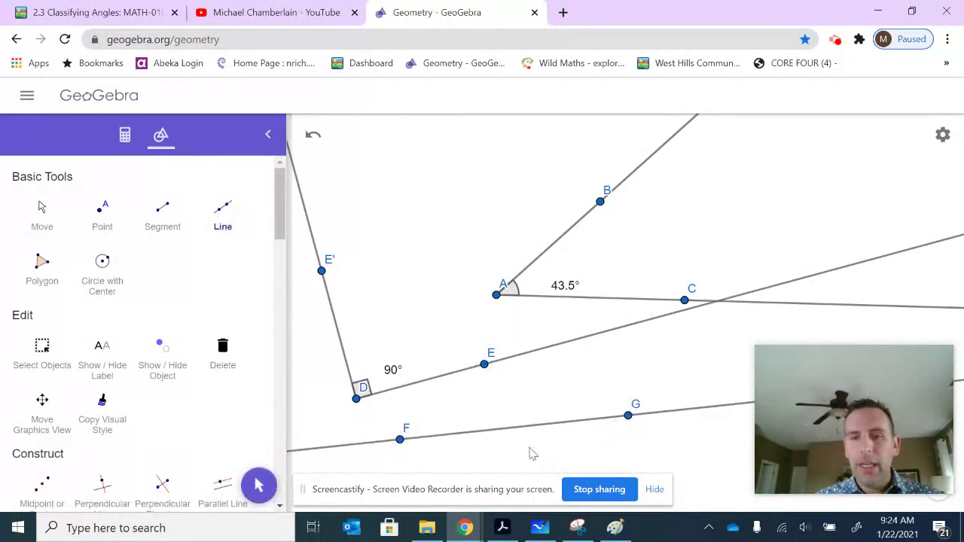
click(101, 210)
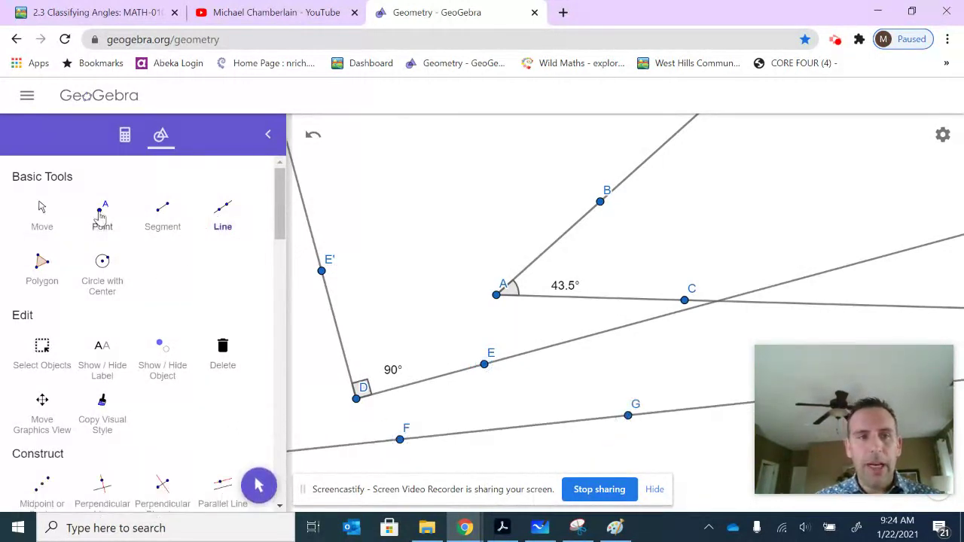
click(527, 426)
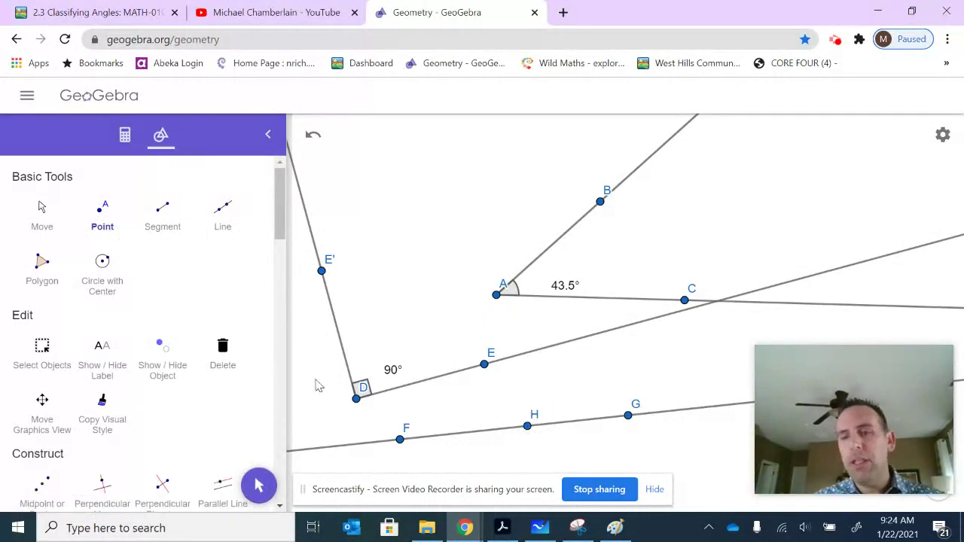
- Measure angle G-H-F as a straight 180° and lift its label above the arc
scroll(134, 377, down, 5)
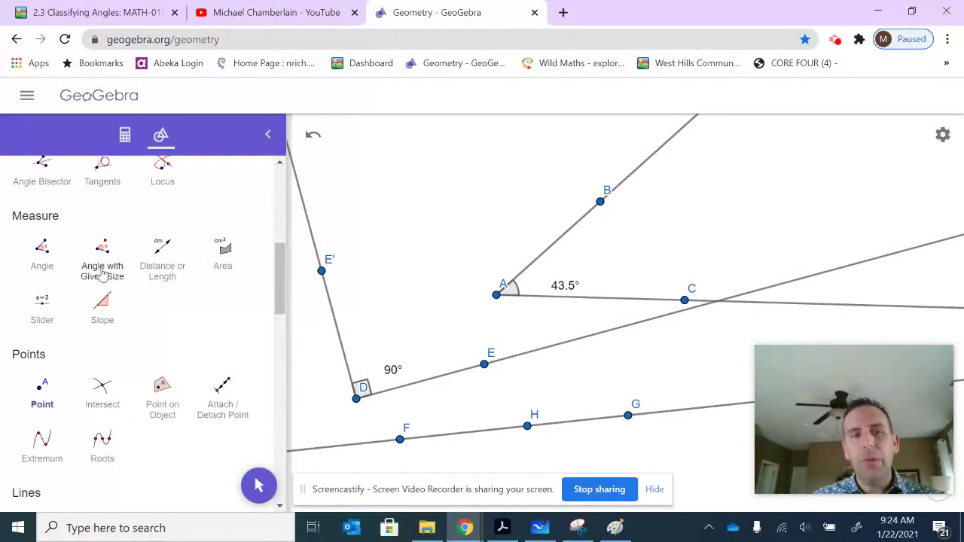
click(42, 250)
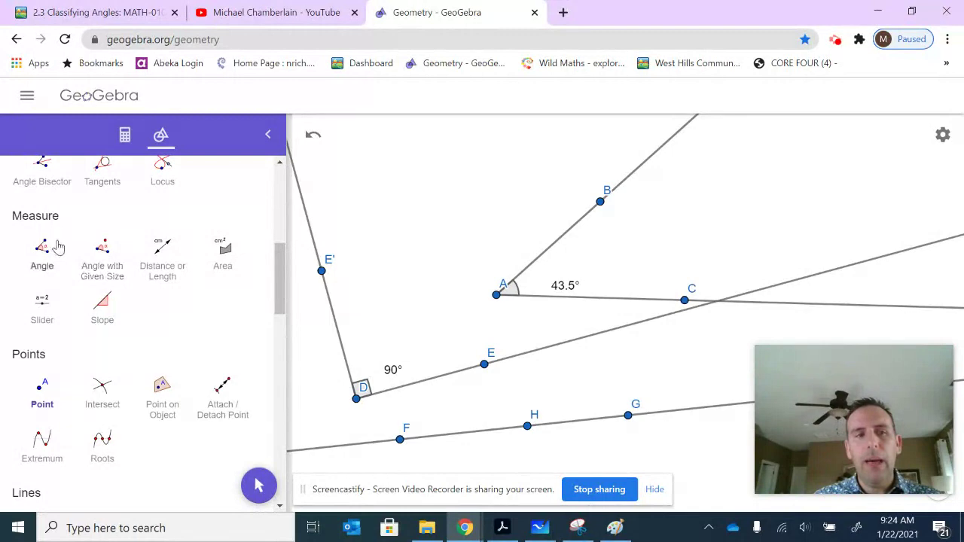
click(628, 416)
click(527, 427)
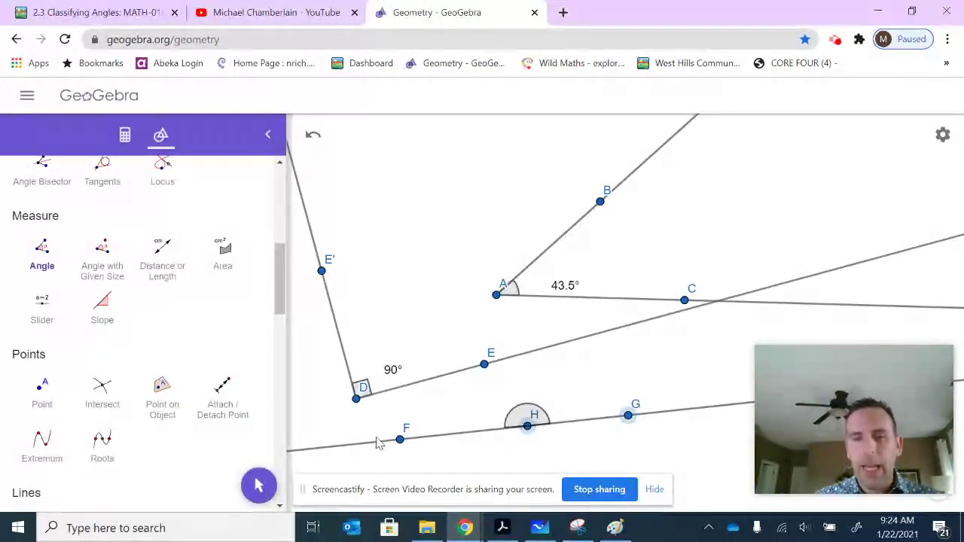
click(400, 438)
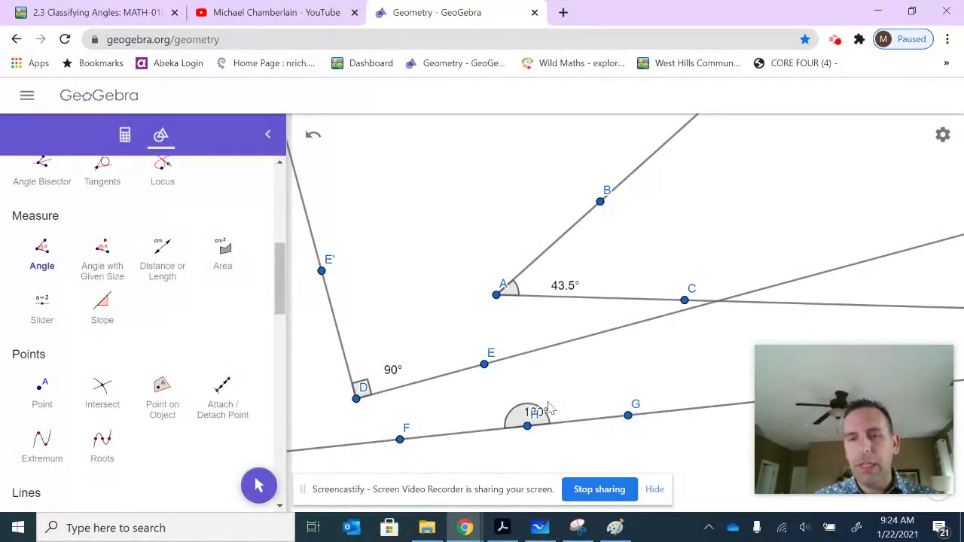
drag(546, 410, 545, 391)
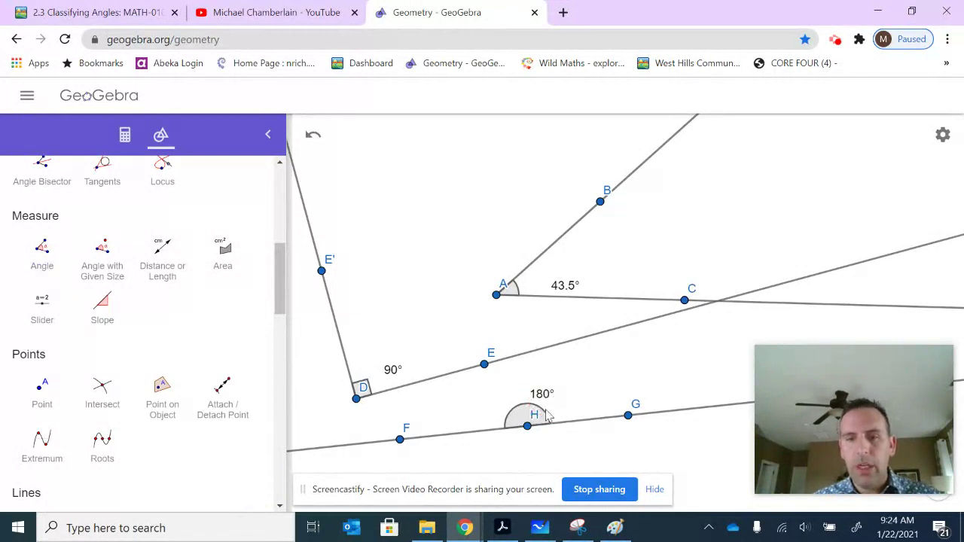